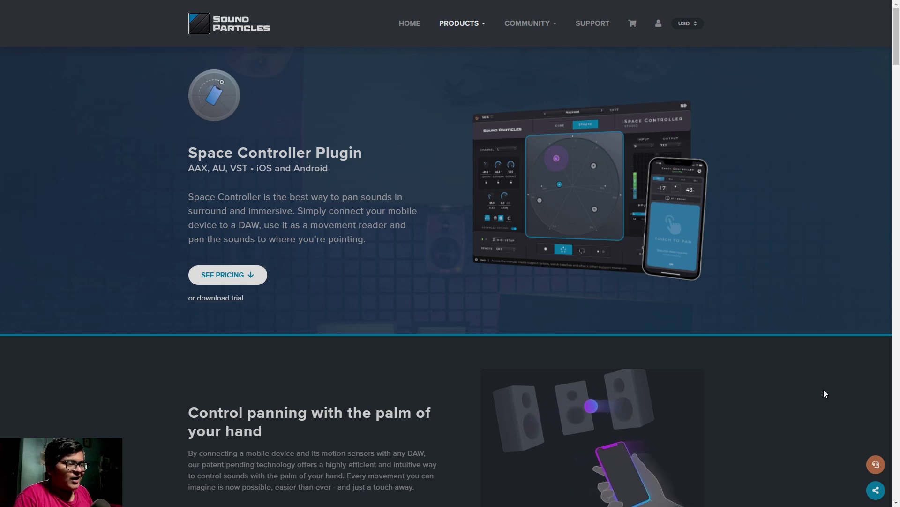
scroll(824, 388, "down", 2)
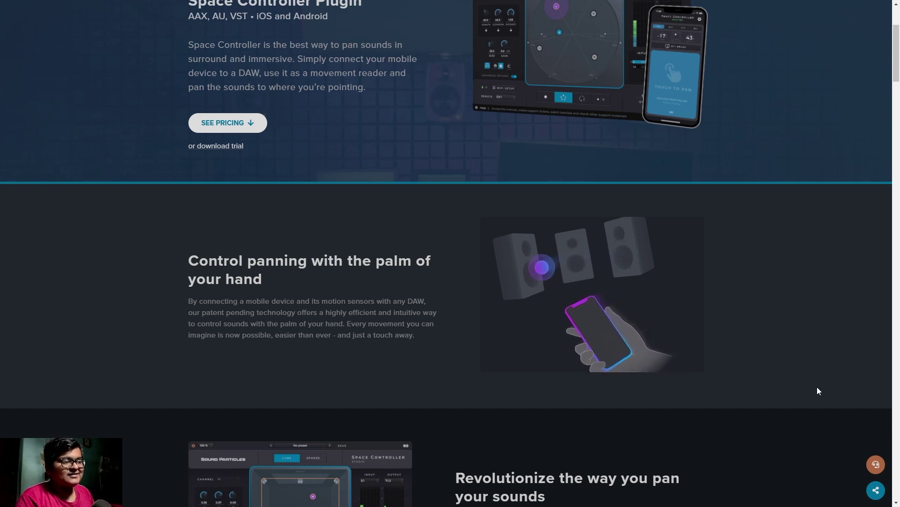
scroll(820, 343, "down", 3)
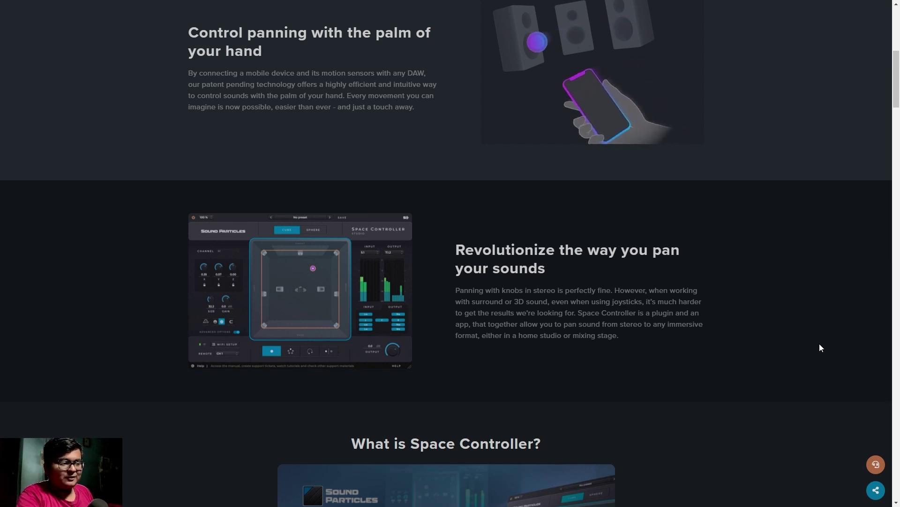
scroll(820, 348, "down", 5)
scroll(820, 347, "down", 3)
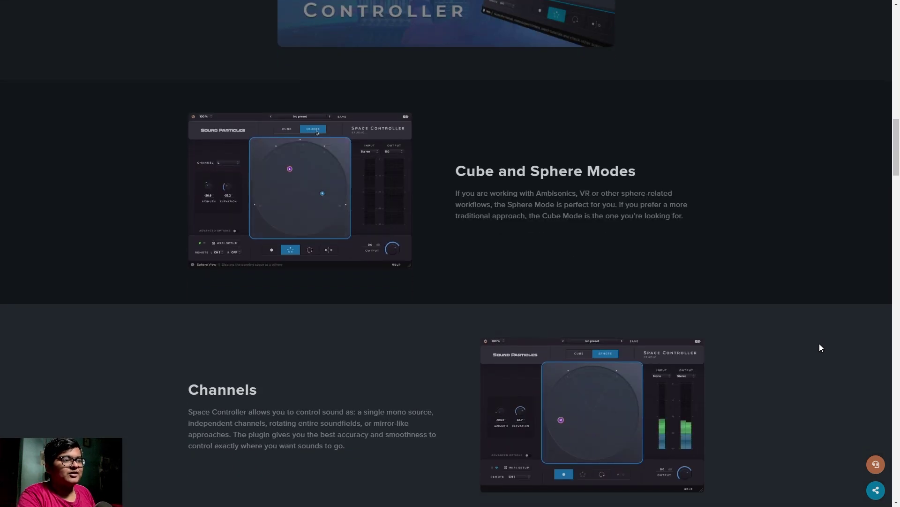
scroll(820, 347, "down", 4)
scroll(820, 347, "down", 4)
scroll(819, 345, "down", 1)
scroll(820, 340, "down", 1)
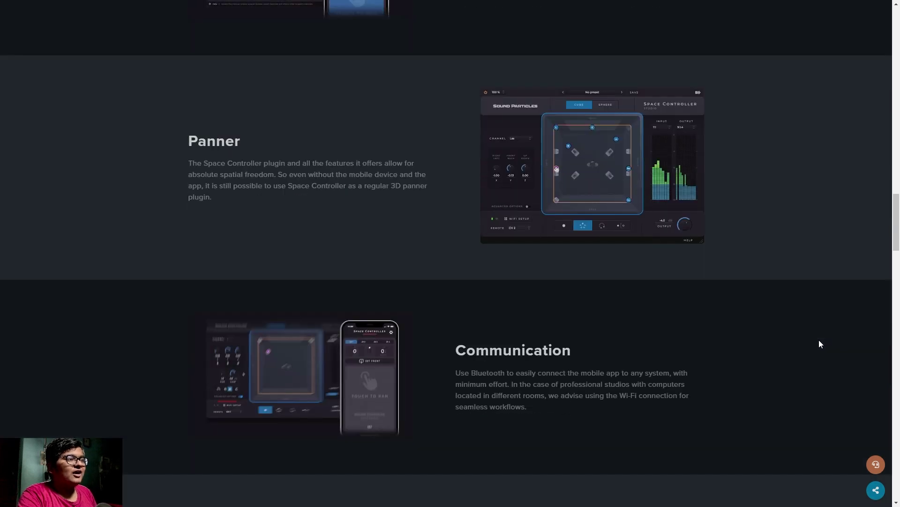
scroll(818, 344, "down", 3)
scroll(818, 337, "down", 1)
scroll(630, 275, "down", 2)
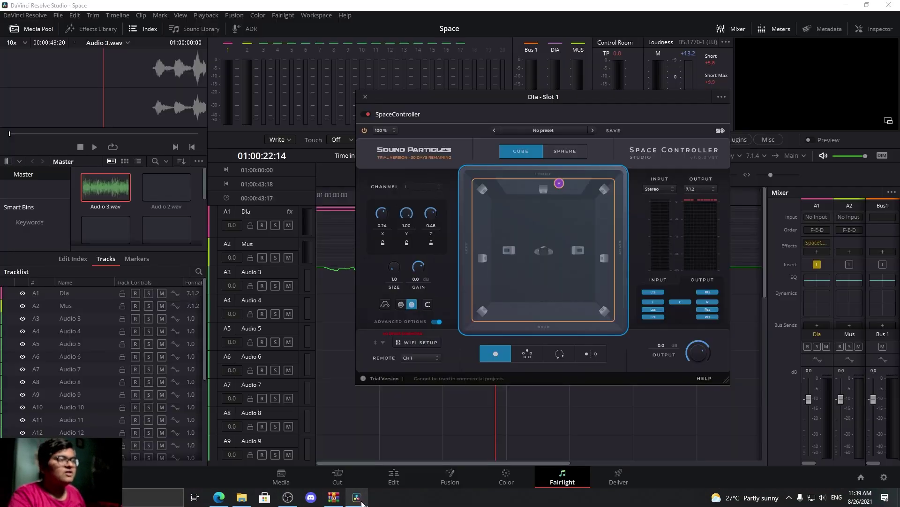
Step: Reopen Space Controller on the Dia track, show its Wi-Fi pairing QR code, and shift the window right
left_click(366, 98)
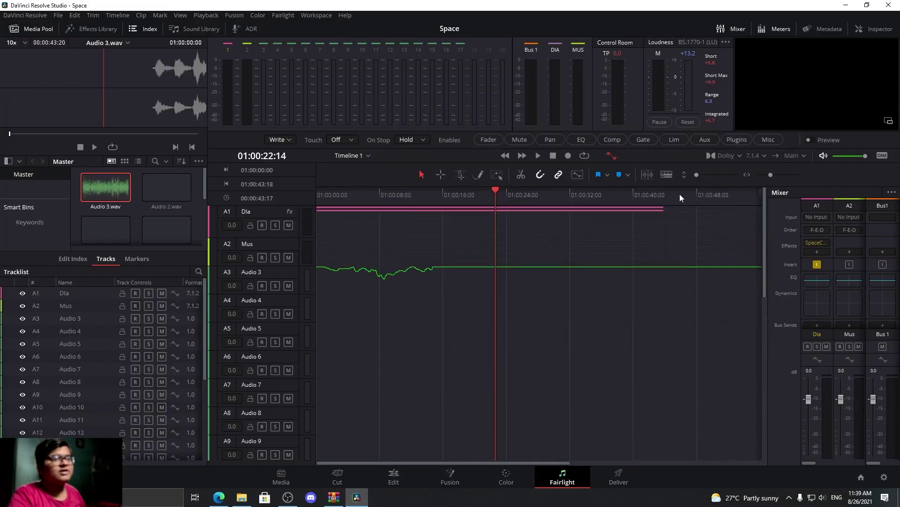
left_click(820, 245)
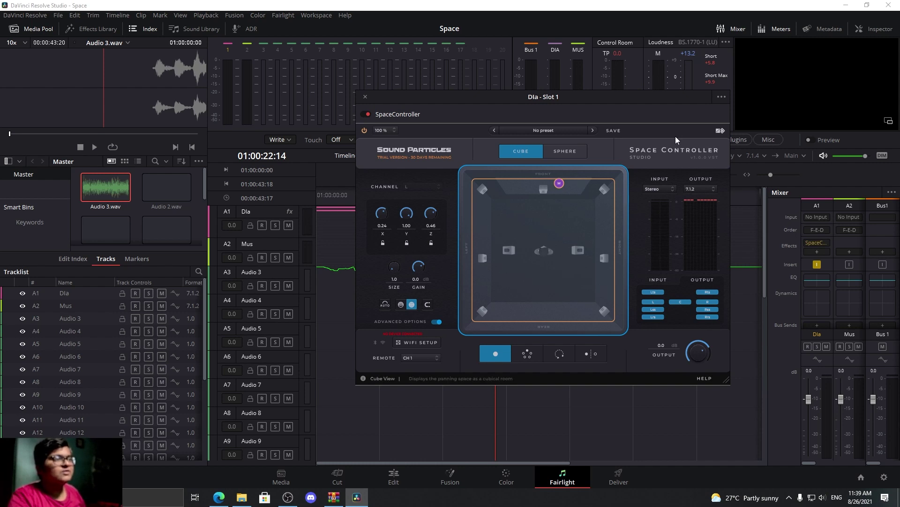
left_click(421, 342)
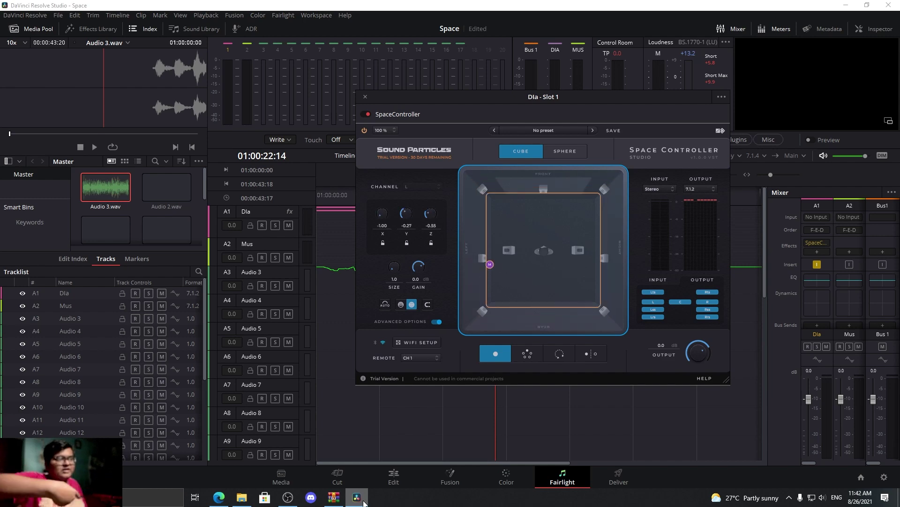
left_click_drag(515, 97, 697, 90)
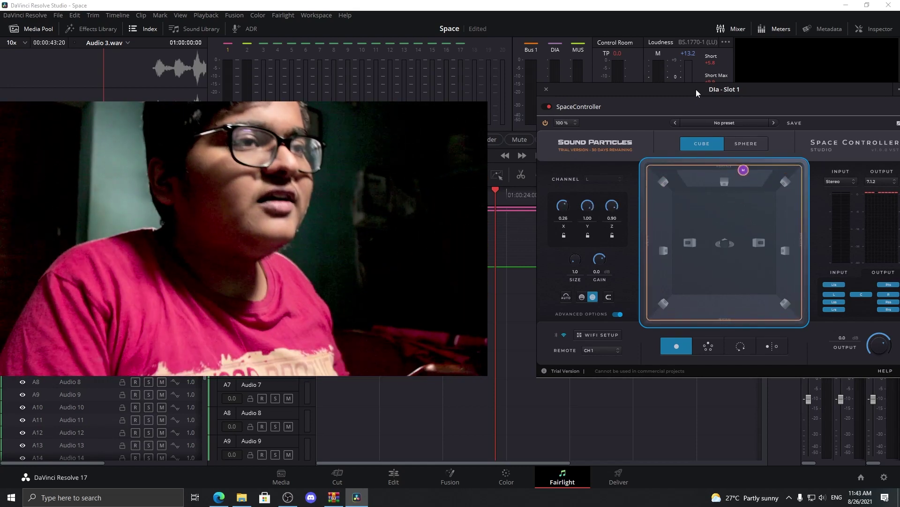
Step: Switch to stereo spread mode, drag the L source toward the cube centre, then enable rotation mode
left_click_drag(714, 89, 546, 90)
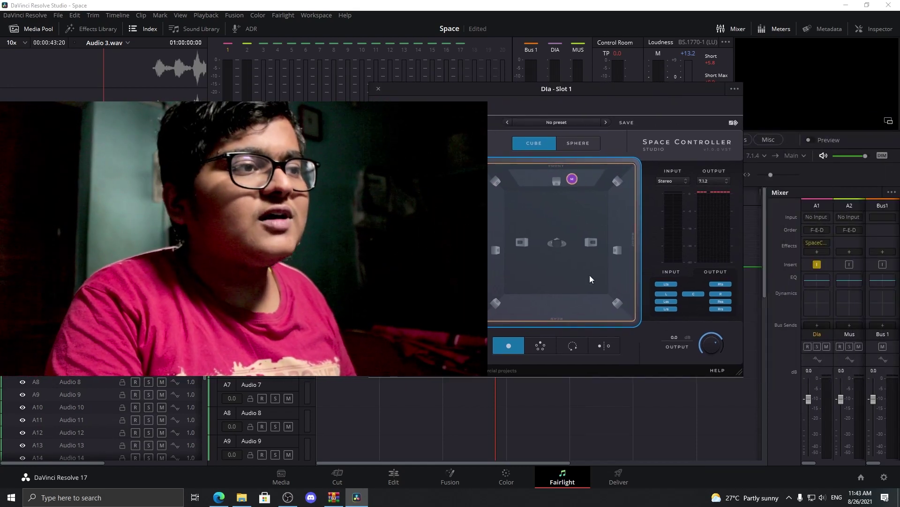
left_click(534, 347)
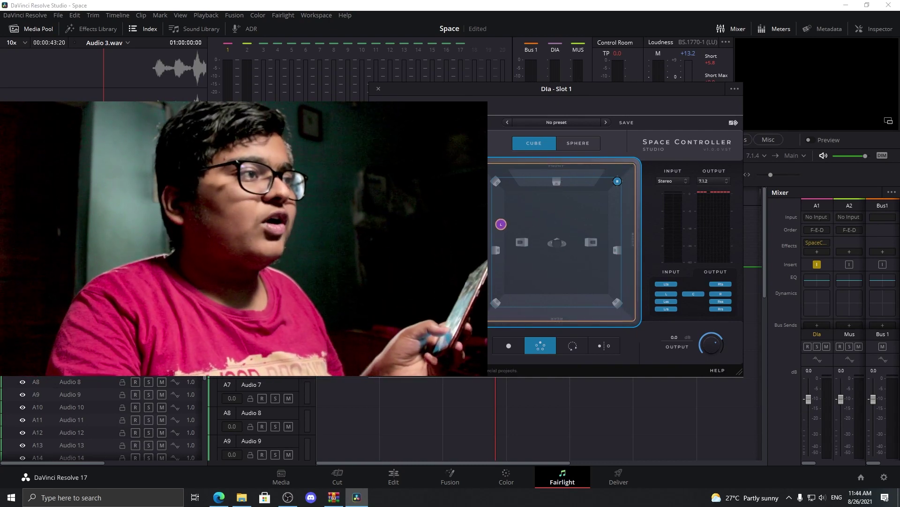
left_click_drag(470, 89, 673, 98)
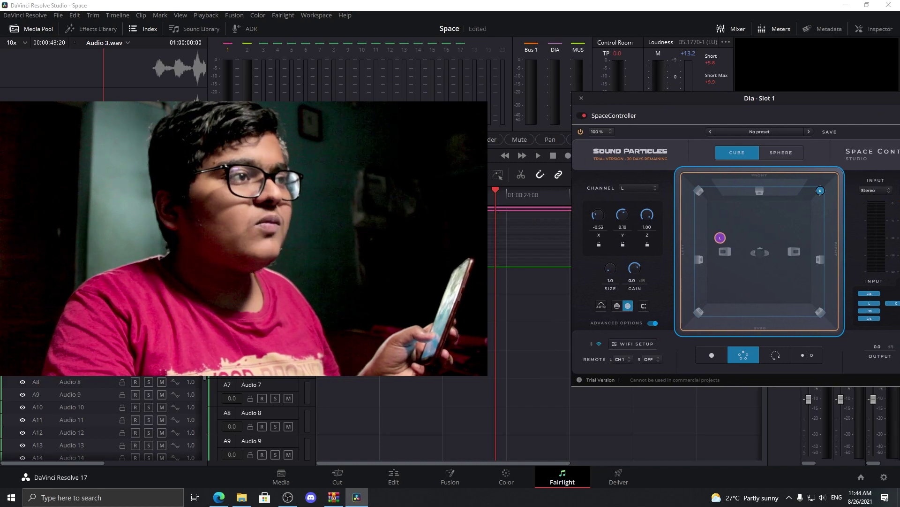
left_click_drag(764, 101, 560, 103)
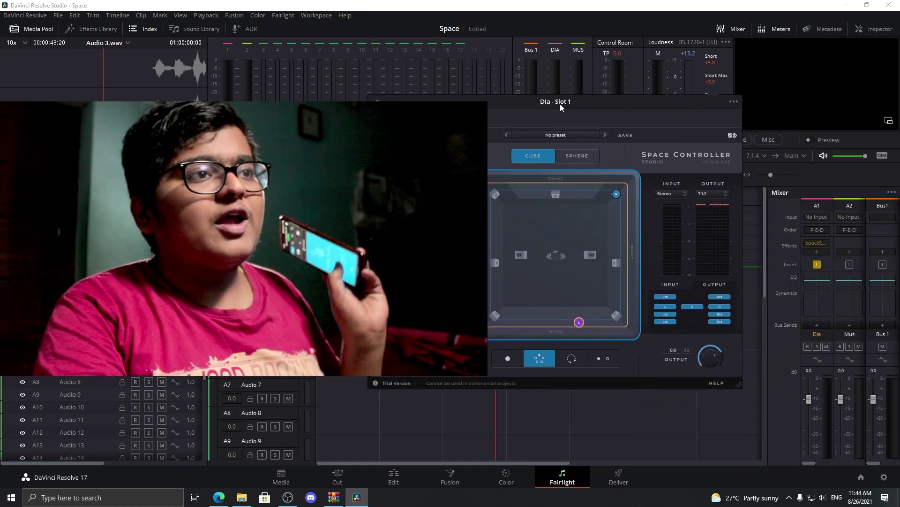
mouse_move(520, 188)
left_mouse_down()
mouse_move(552, 267)
mouse_move(542, 250)
mouse_move(553, 312)
mouse_move(520, 320)
mouse_move(490, 287)
mouse_move(497, 264)
mouse_move(542, 304)
mouse_move(503, 257)
mouse_move(542, 288)
mouse_move(588, 190)
mouse_move(558, 214)
mouse_move(601, 181)
mouse_move(553, 221)
mouse_move(555, 211)
mouse_move(518, 232)
left_mouse_up()
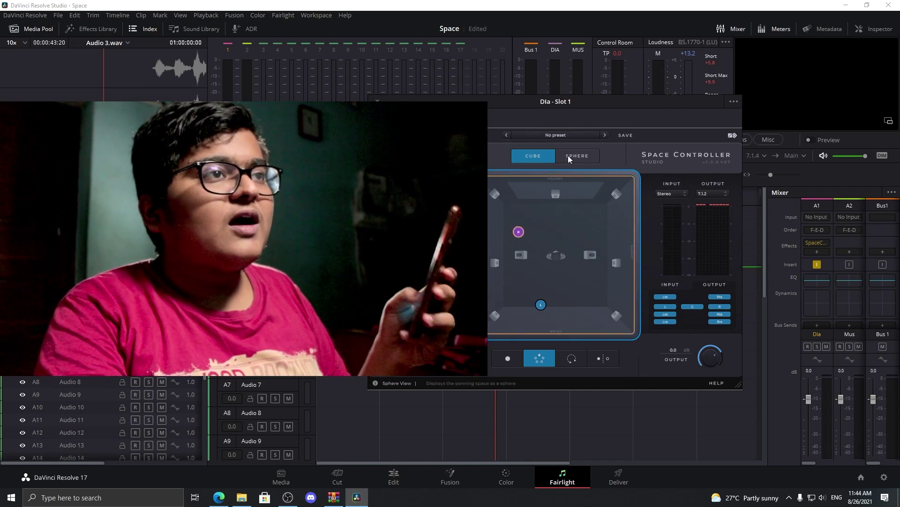
left_click(569, 350)
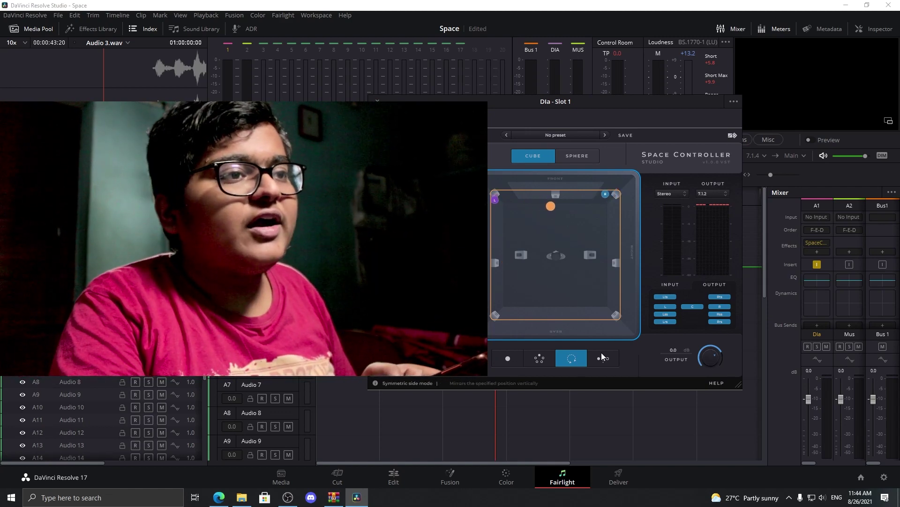
Step: Switch Space Controller to symmetric side mode and bring up the input format list
left_click(601, 353)
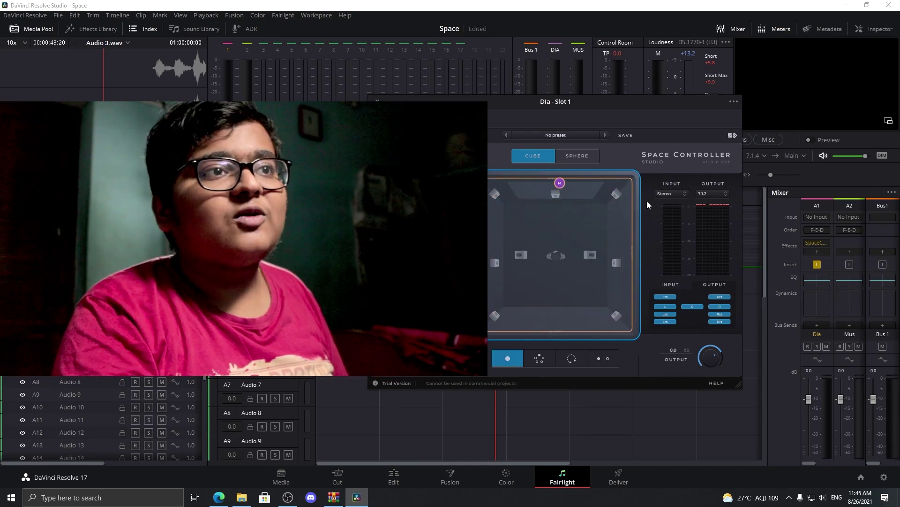
left_click(665, 194)
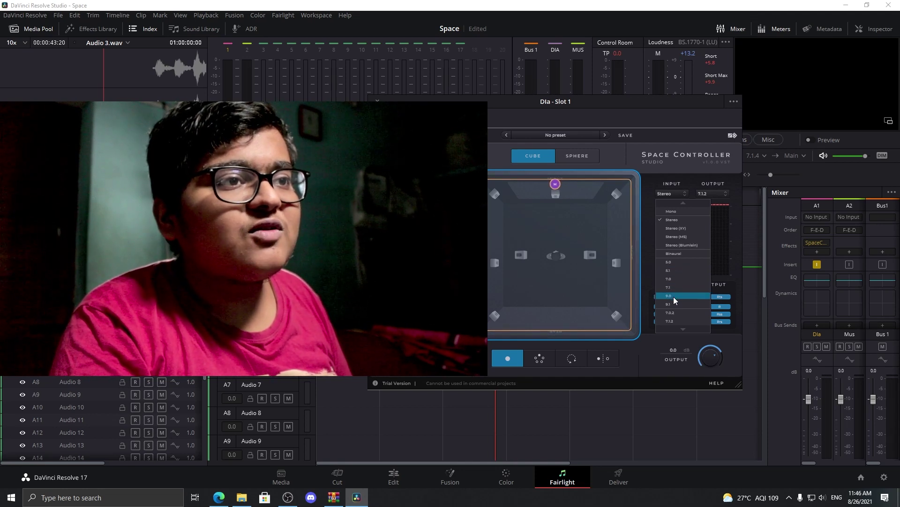
scroll(679, 322, "down", 4)
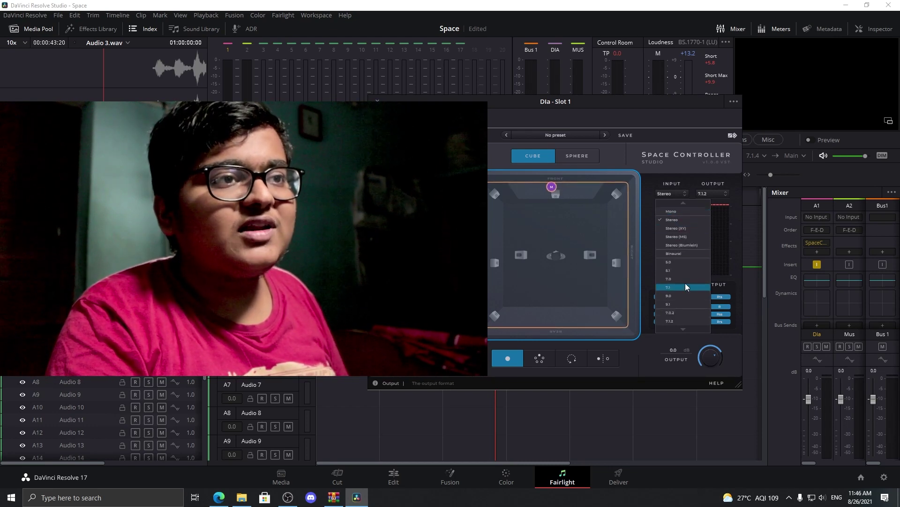
scroll(682, 239, "down", 2)
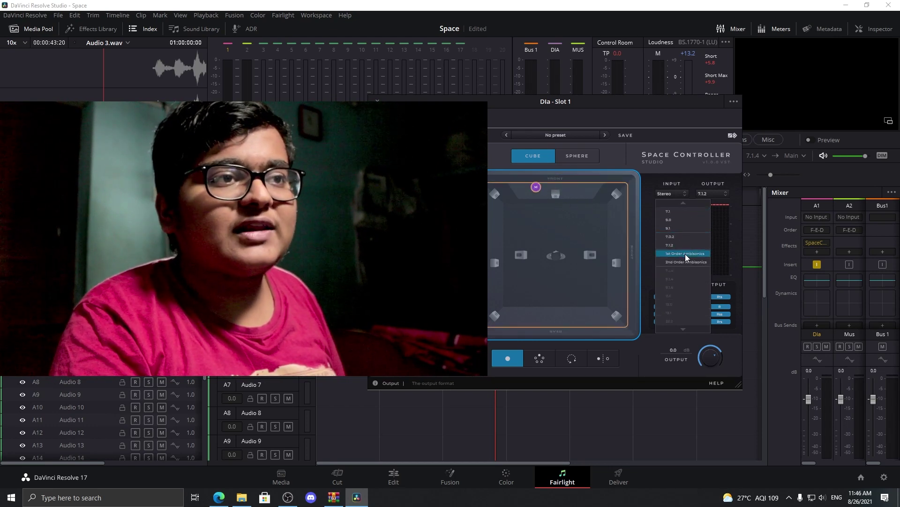
Step: Browse the output and input format lists, leaving Stereo input and 7.1.2 output unchanged
left_click(711, 191)
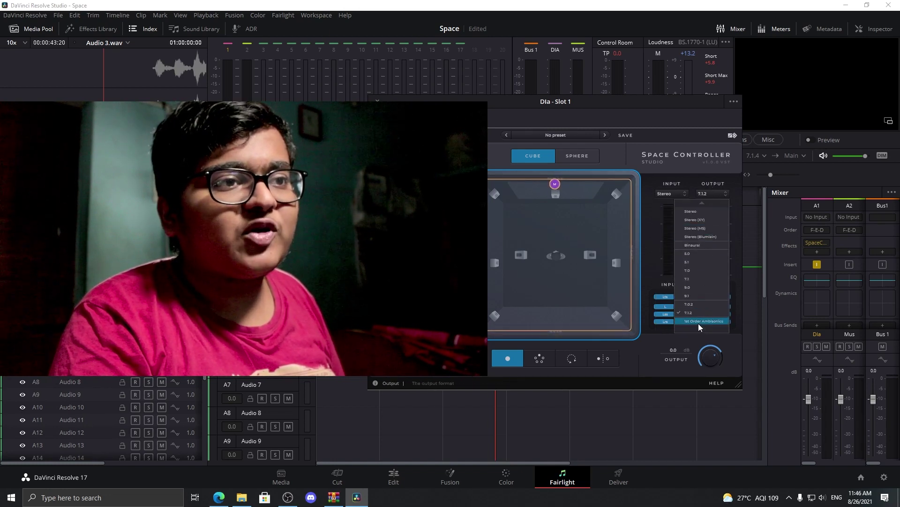
scroll(699, 317, "down", 3)
scroll(698, 314, "down", 3)
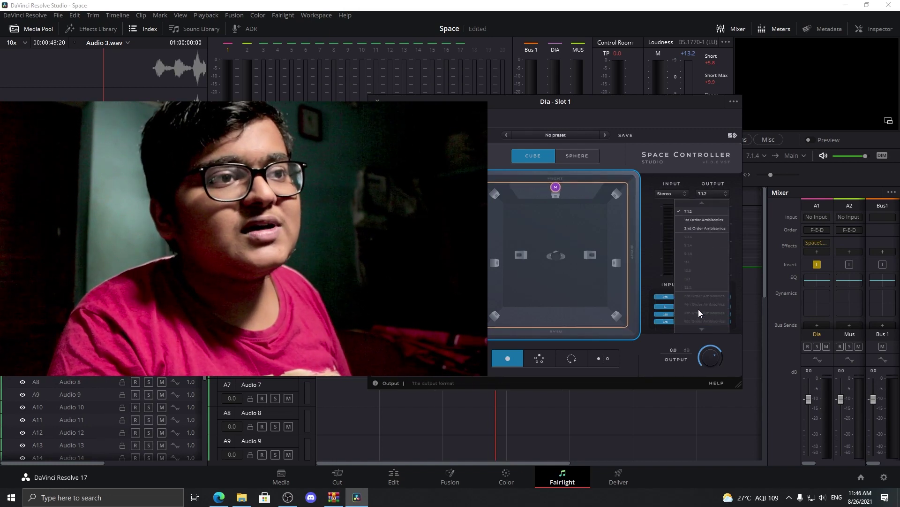
scroll(702, 295, "up", 3)
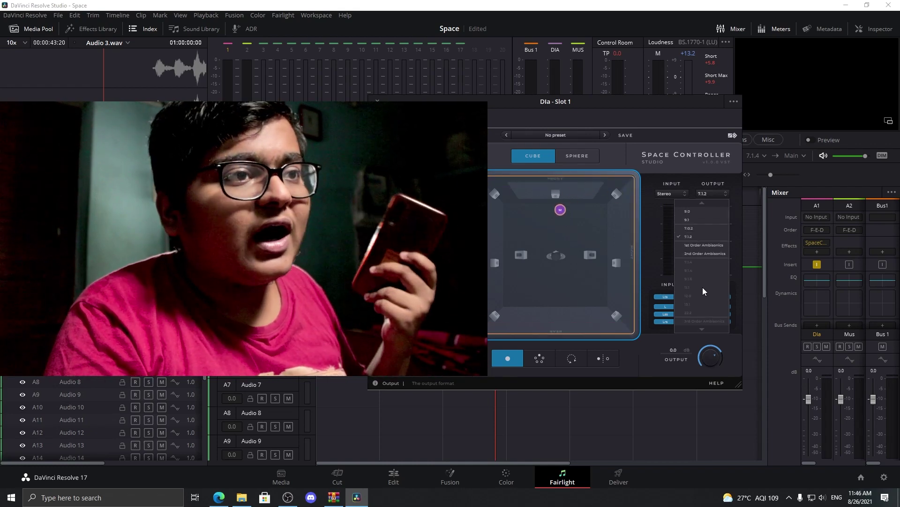
scroll(703, 287, "up", 3)
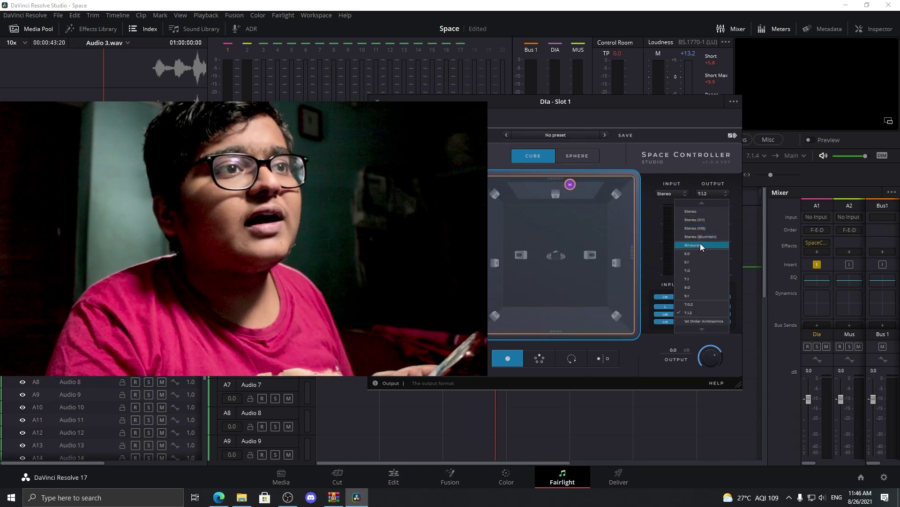
left_click(669, 193)
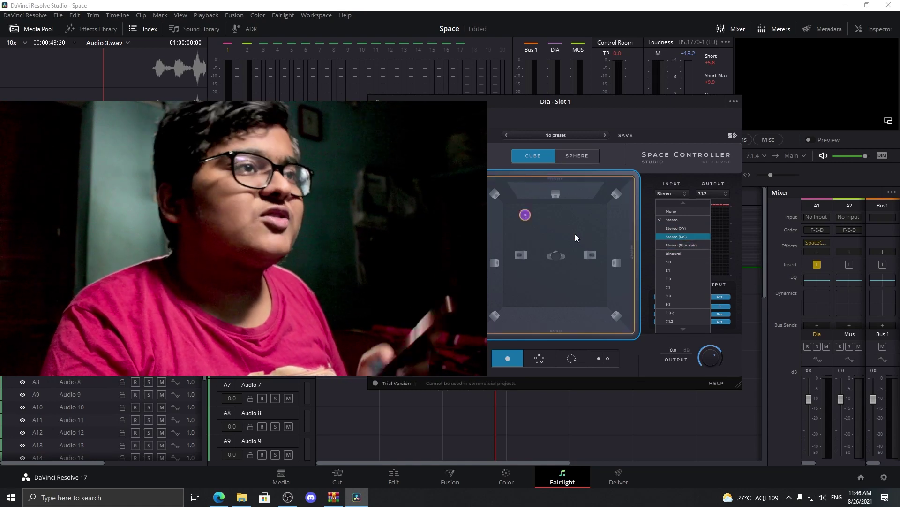
left_click(705, 186)
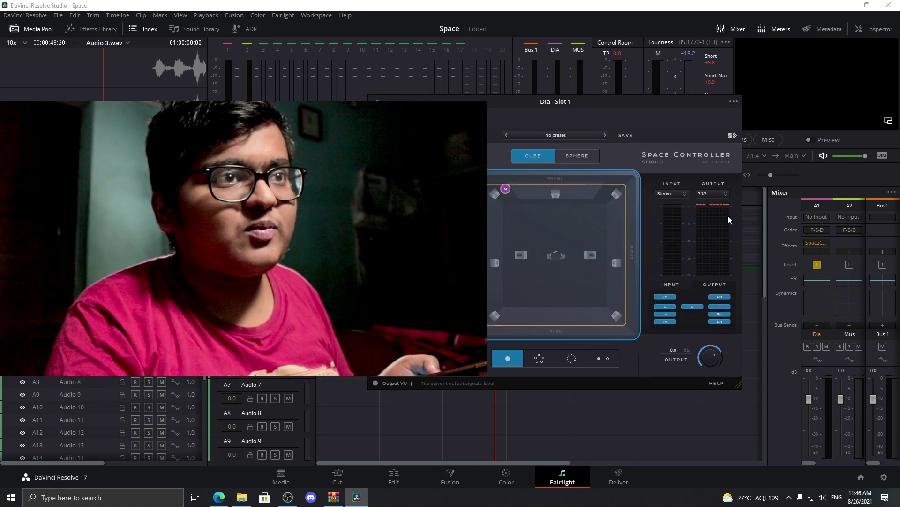
Step: Move the Dia - Slot 1 window right to show all controls, then pan channels separately
left_click_drag(566, 101, 714, 107)
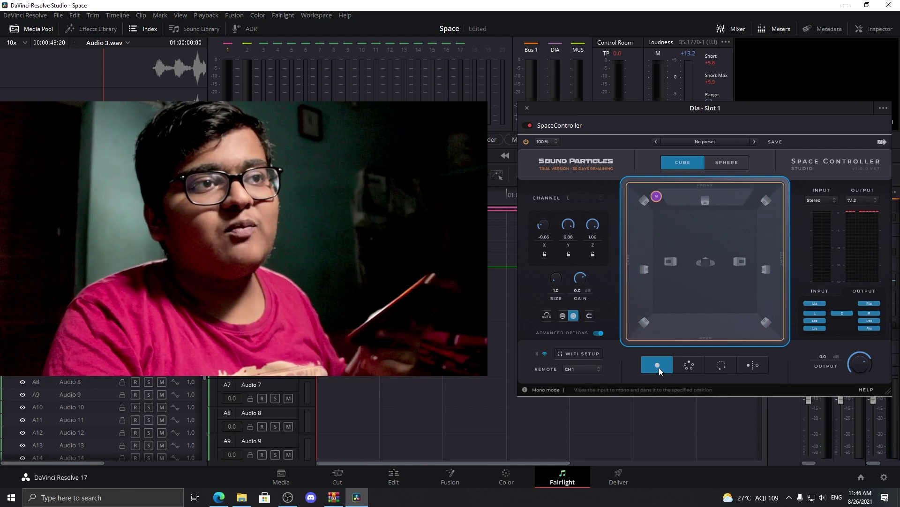
left_click(690, 368)
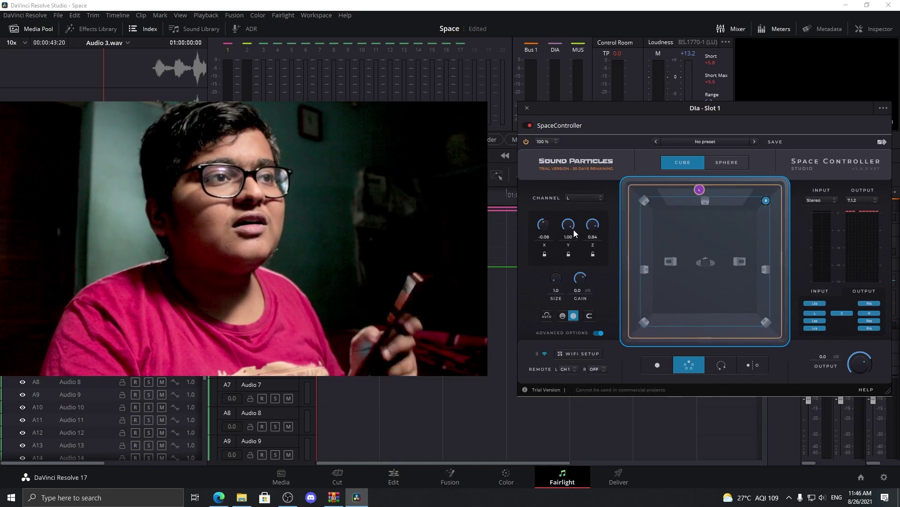
Step: Keep L in the Channel dropdown, try Rotation mode, then return to Mono panning
left_click(581, 198)
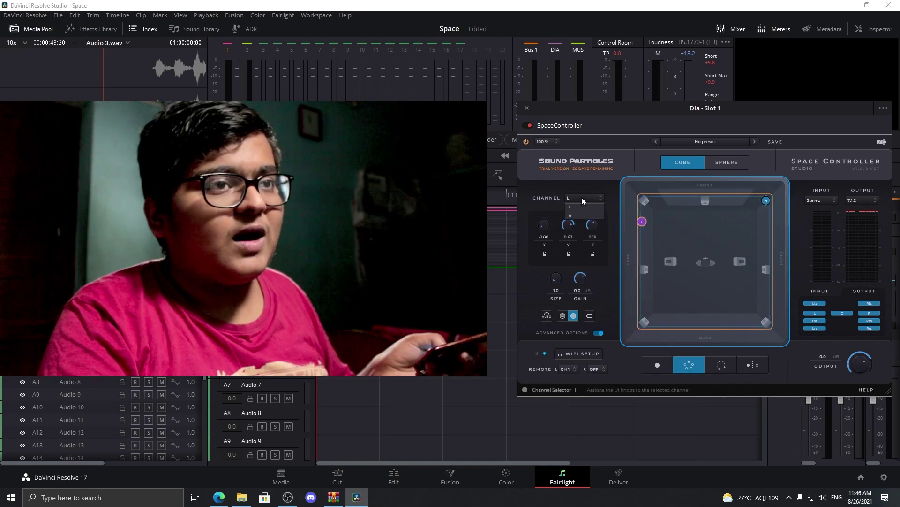
left_click(583, 208)
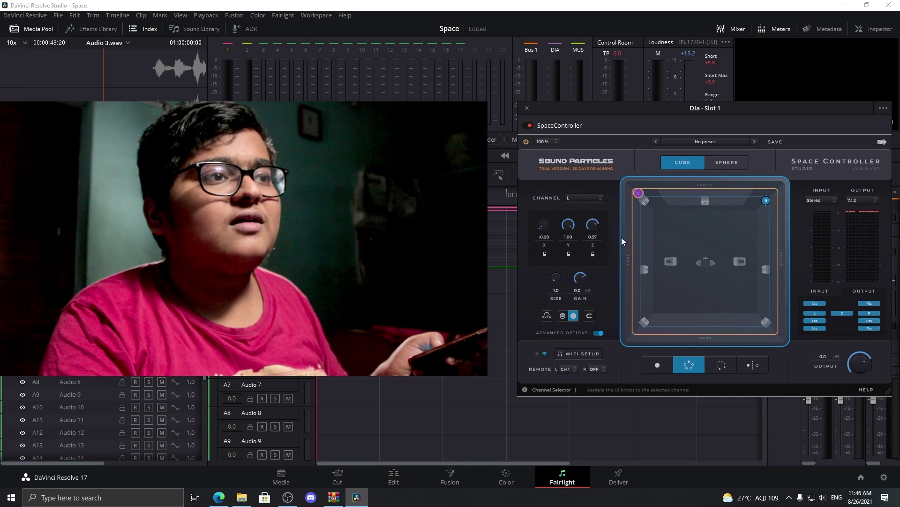
left_click(719, 367)
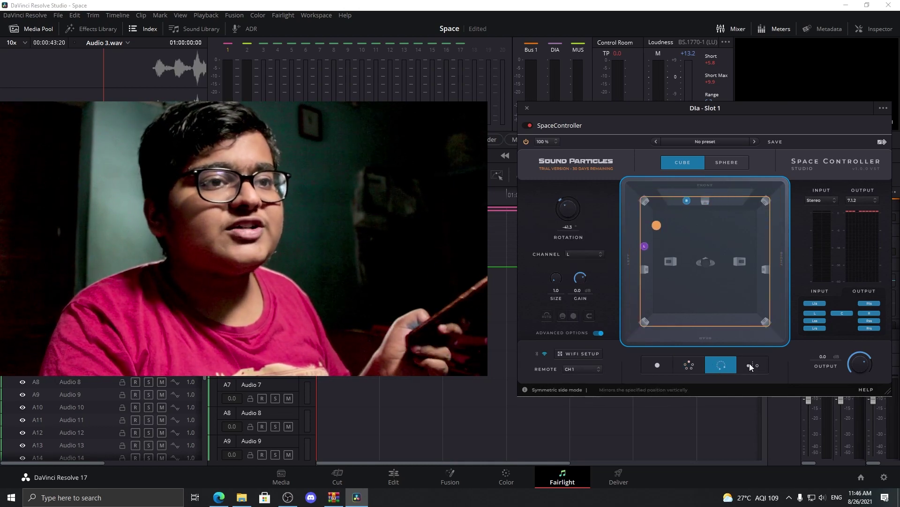
left_click(669, 359)
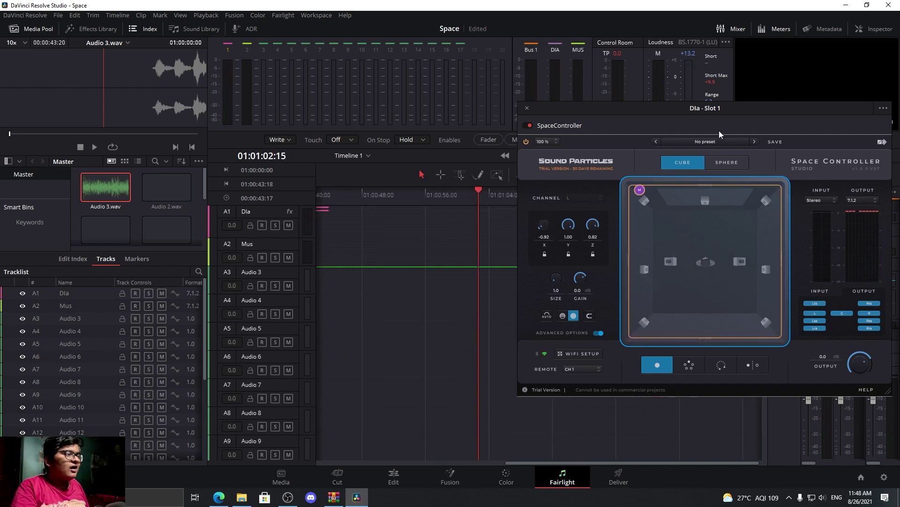
mouse_move(713, 108)
left_mouse_down()
mouse_move(663, 114)
mouse_move(471, 70)
left_mouse_up()
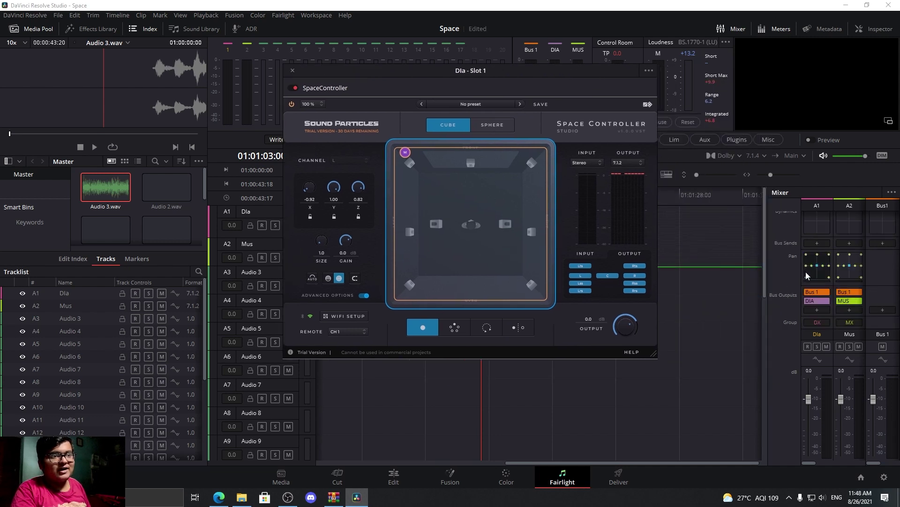
double_click(818, 262)
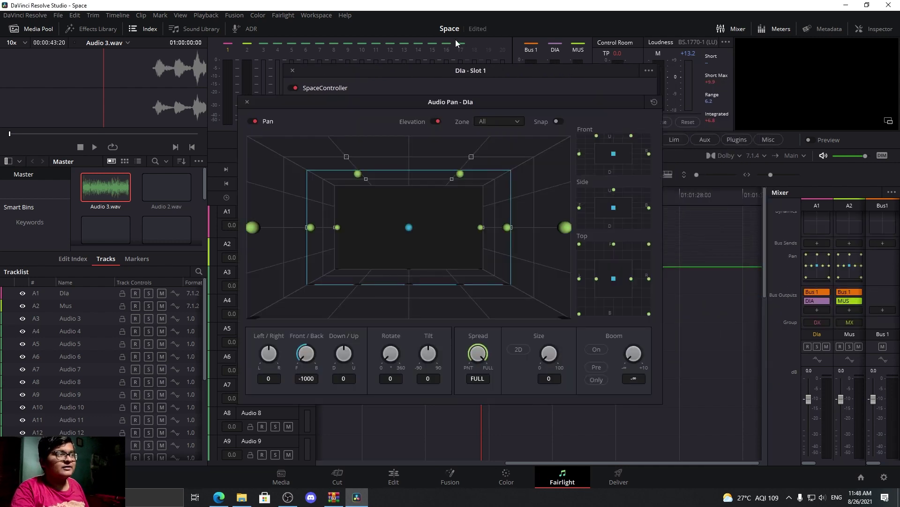
left_click(247, 102)
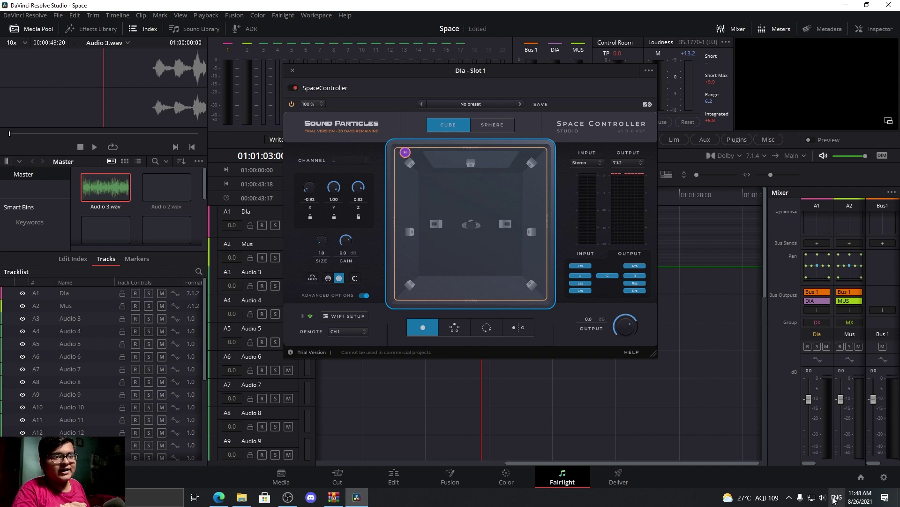
left_click_drag(813, 463, 817, 464)
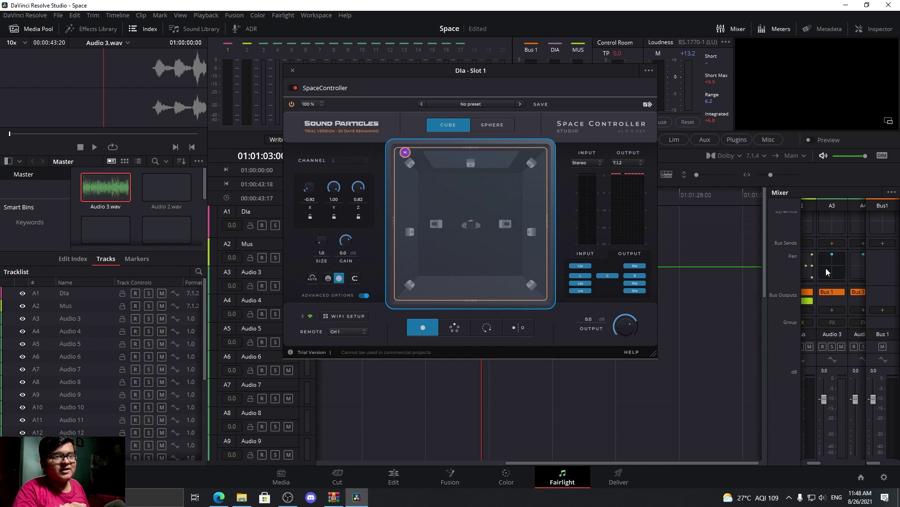
double_click(826, 268)
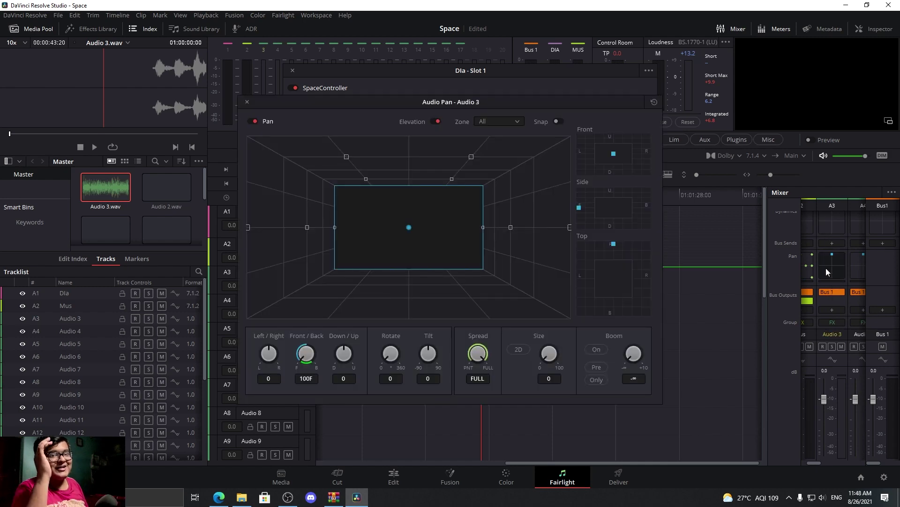
left_click(246, 102)
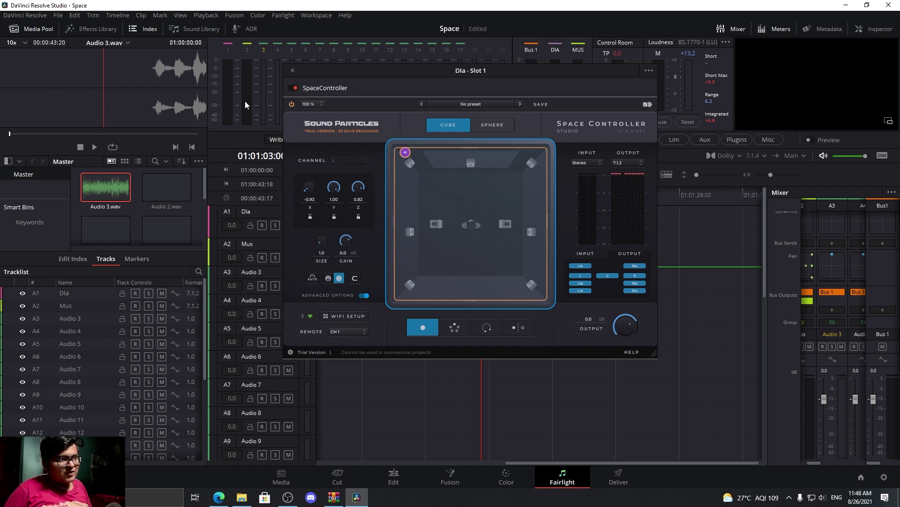
Step: Switch the panner to sphere view, randomize the source position, and return to cube view
left_click(647, 104)
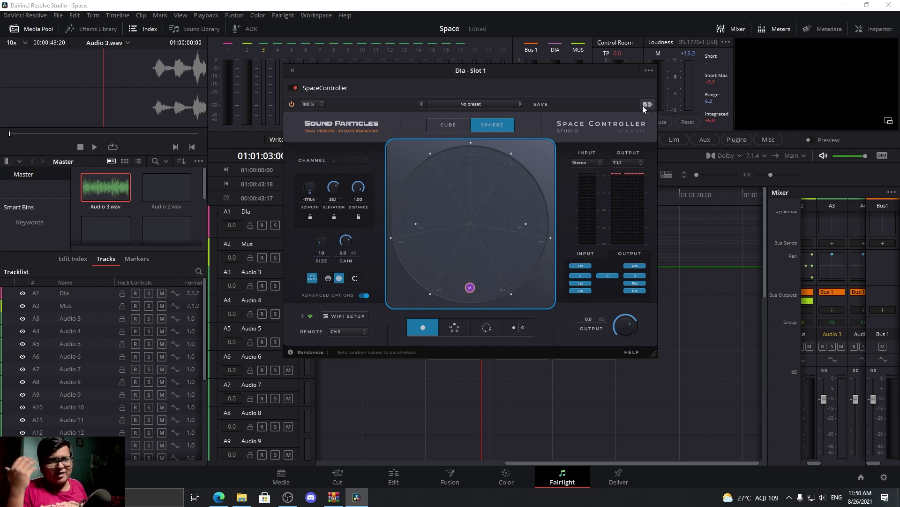
left_click(644, 106)
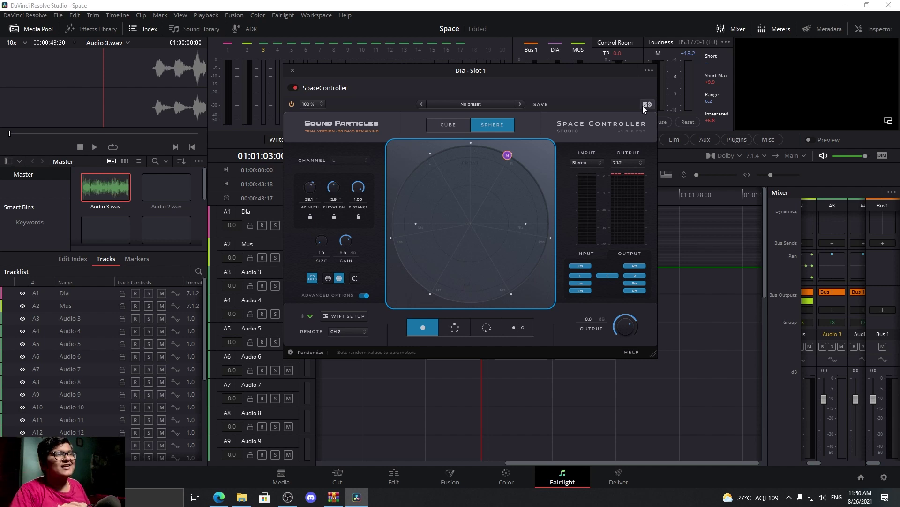
left_click(452, 126)
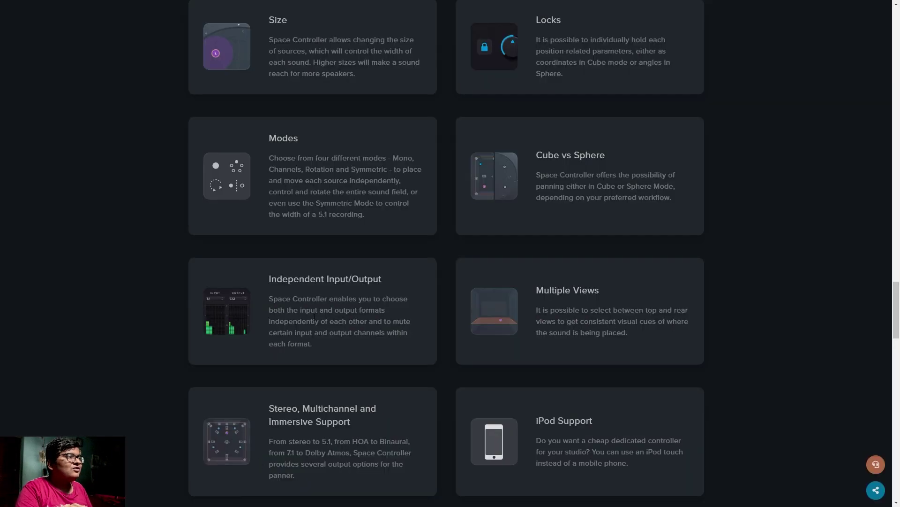
scroll(301, 281, "up", 5)
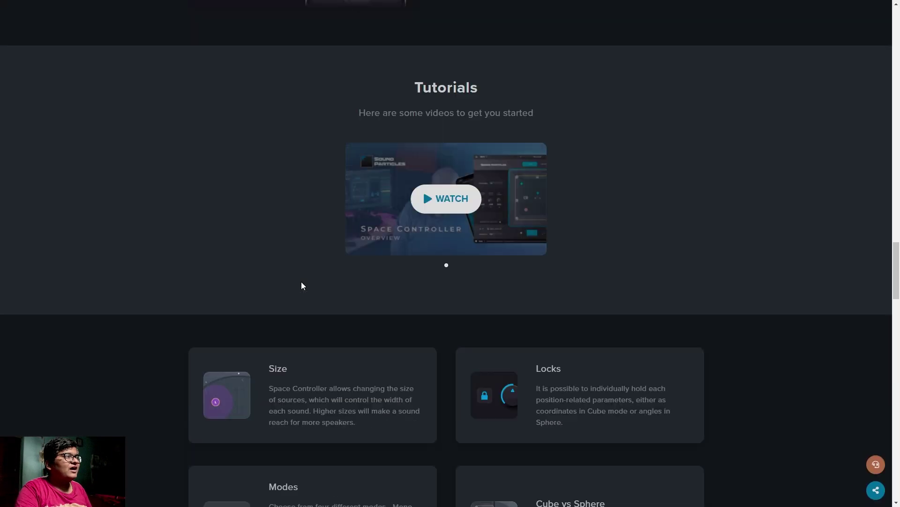
scroll(298, 281, "up", 4)
scroll(298, 280, "up", 5)
scroll(298, 281, "up", 5)
scroll(298, 281, "up", 5)
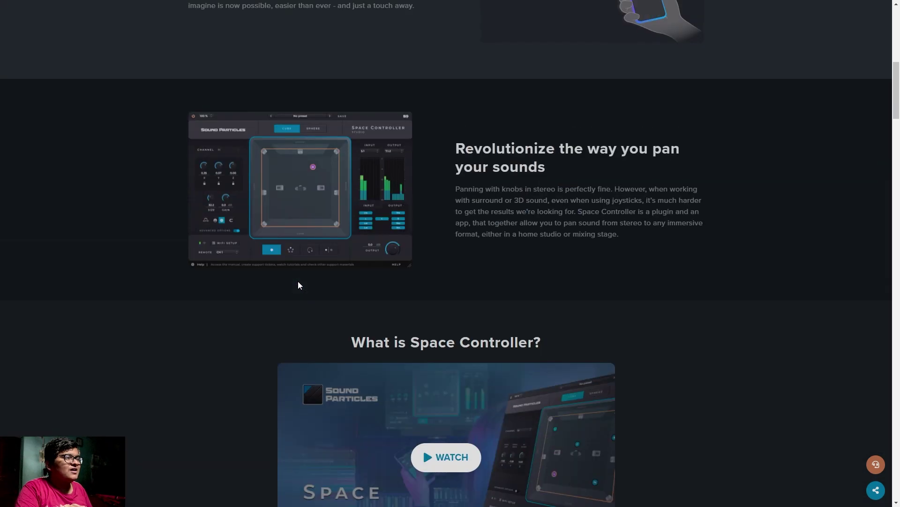
scroll(298, 281, "up", 5)
scroll(298, 281, "up", 3)
scroll(298, 281, "down", 5)
scroll(298, 281, "down", 7)
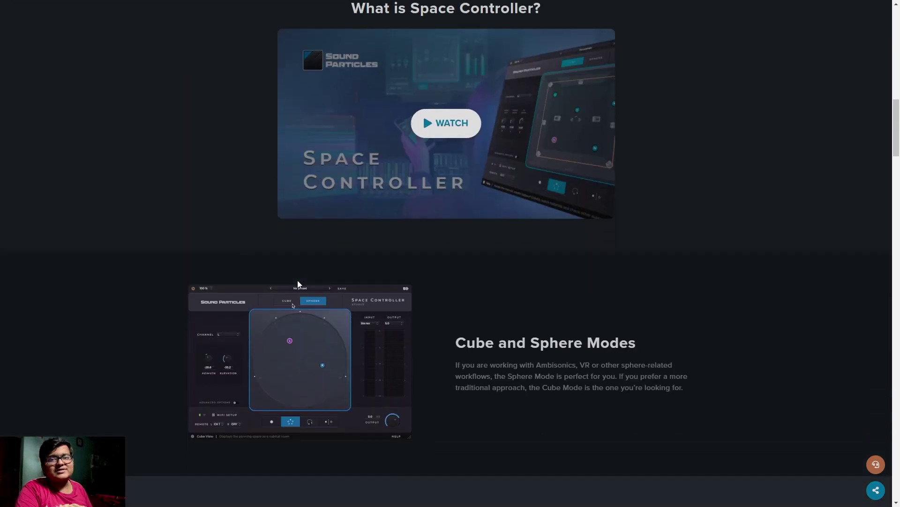
scroll(298, 281, "down", 3)
scroll(297, 280, "down", 5)
scroll(297, 281, "down", 5)
scroll(297, 280, "down", 5)
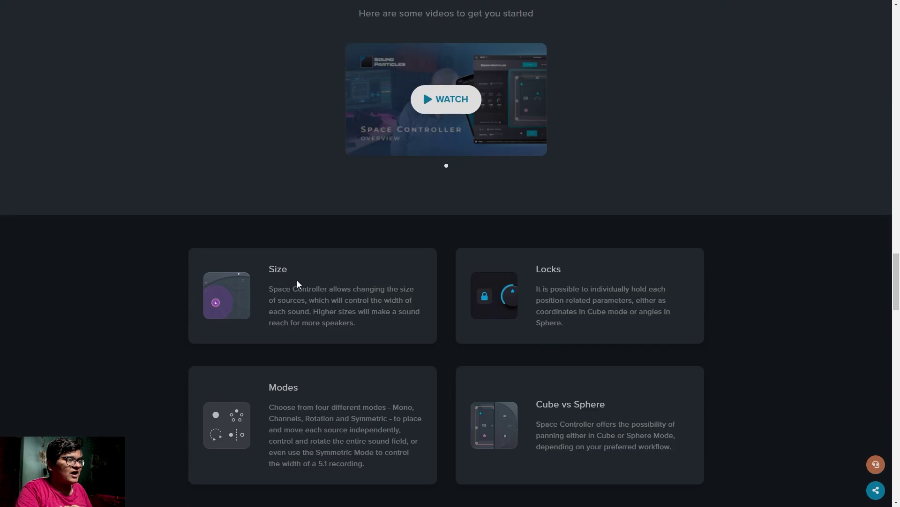
scroll(296, 281, "down", 5)
scroll(297, 281, "down", 4)
scroll(297, 280, "up", 3)
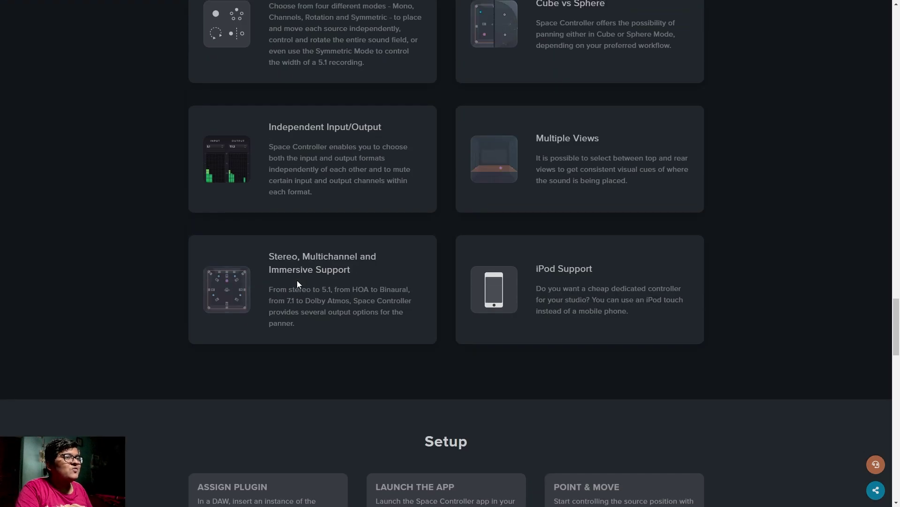
scroll(297, 280, "down", 5)
scroll(297, 280, "down", 1)
scroll(297, 280, "down", 5)
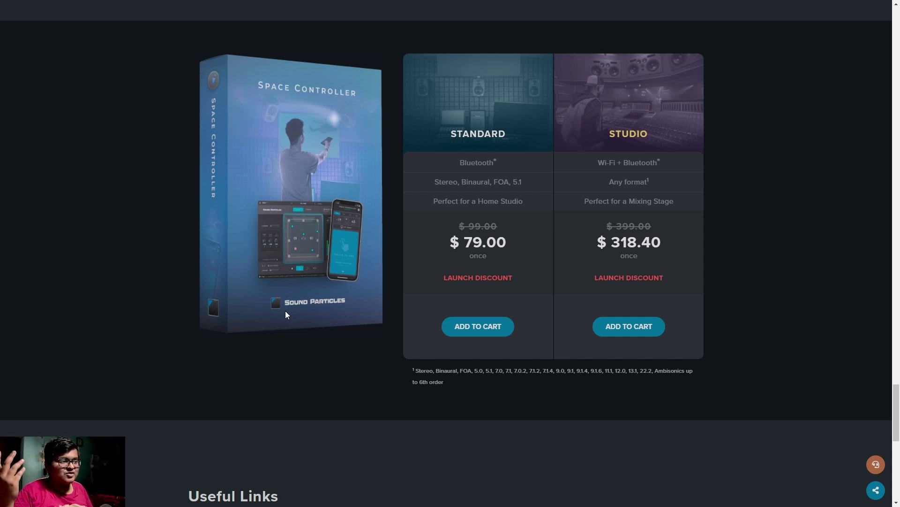
scroll(285, 310, "down", 6)
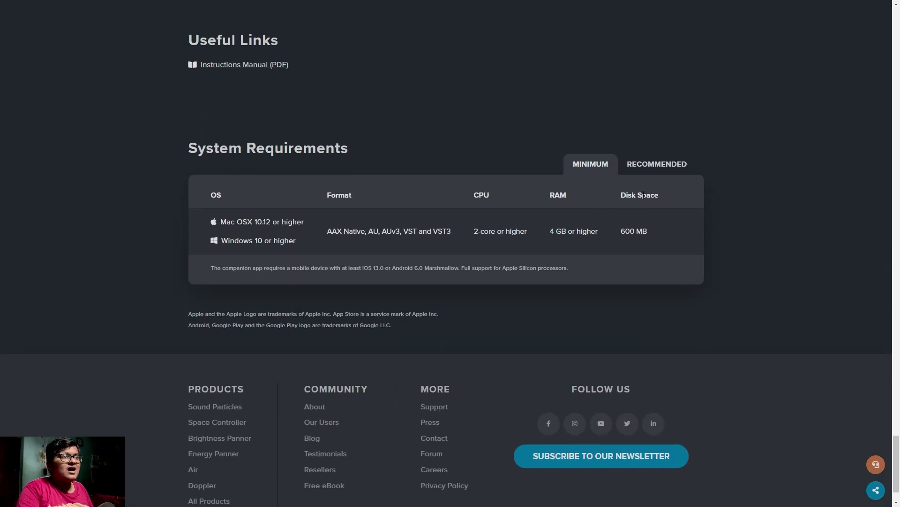
Step: Show the recommended requirements (4-core CPU, 8 GB RAM), then switch back to DaVinci Resolve
left_click(651, 163)
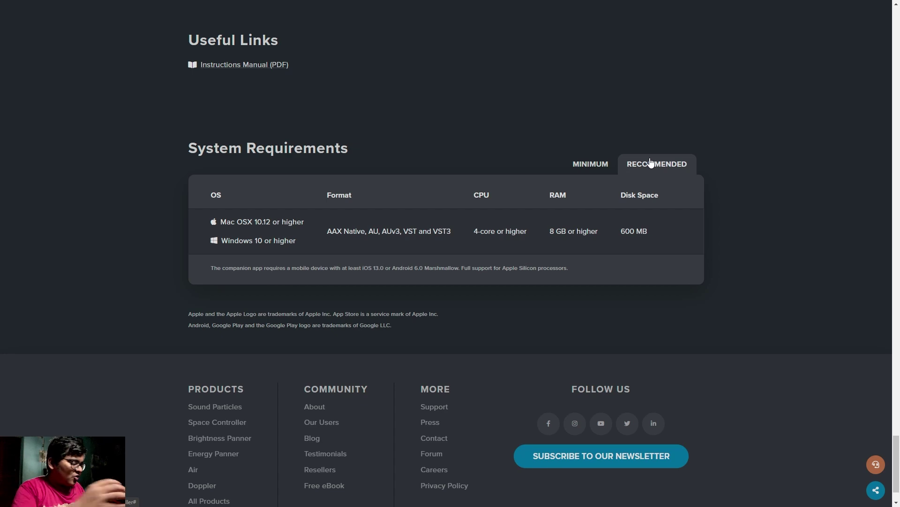
key("alt+Tab")
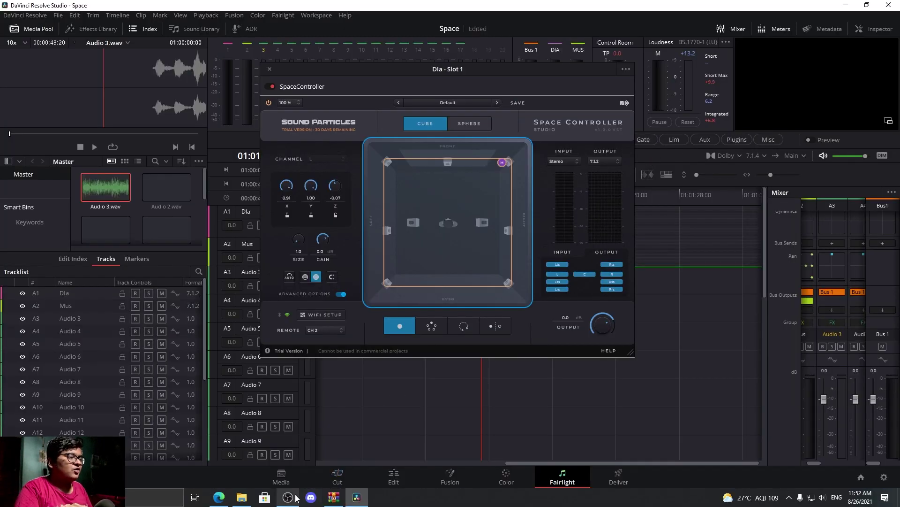